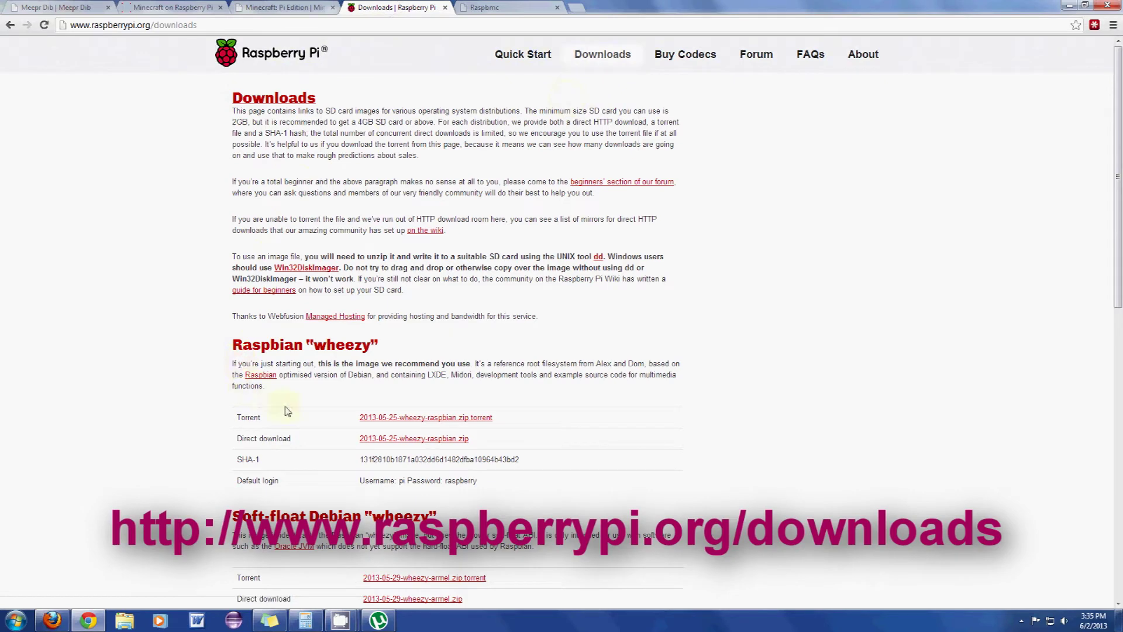
Download 2013-05-25-wheezy-raspbian.zip.torrent from raspberrypi.org and bring up the Downloads folder.
click(463, 419)
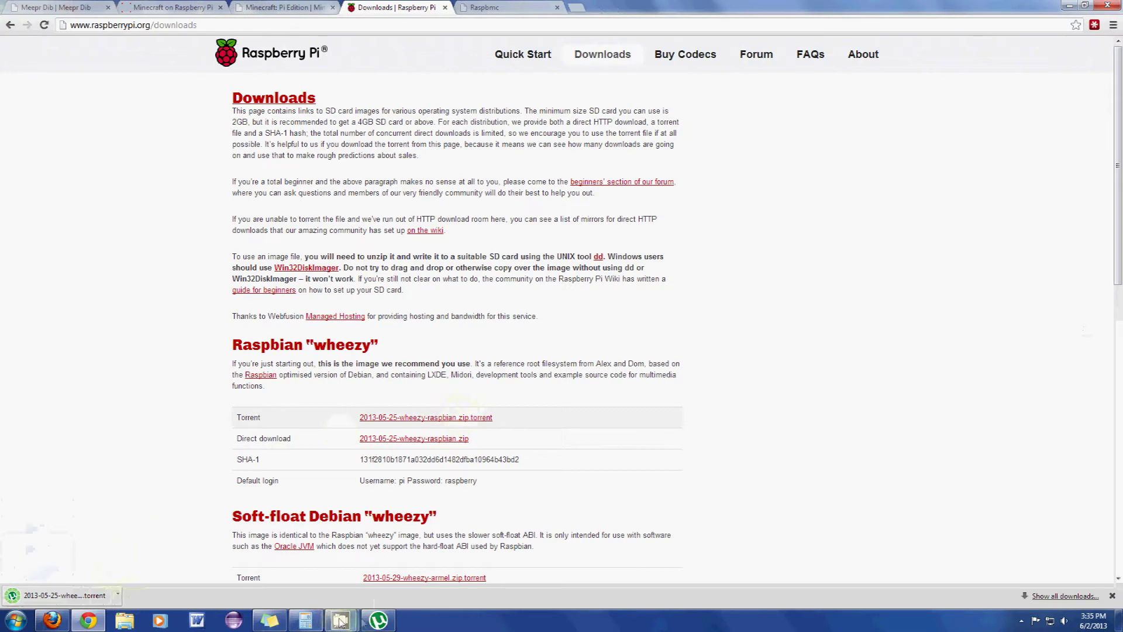
click(340, 621)
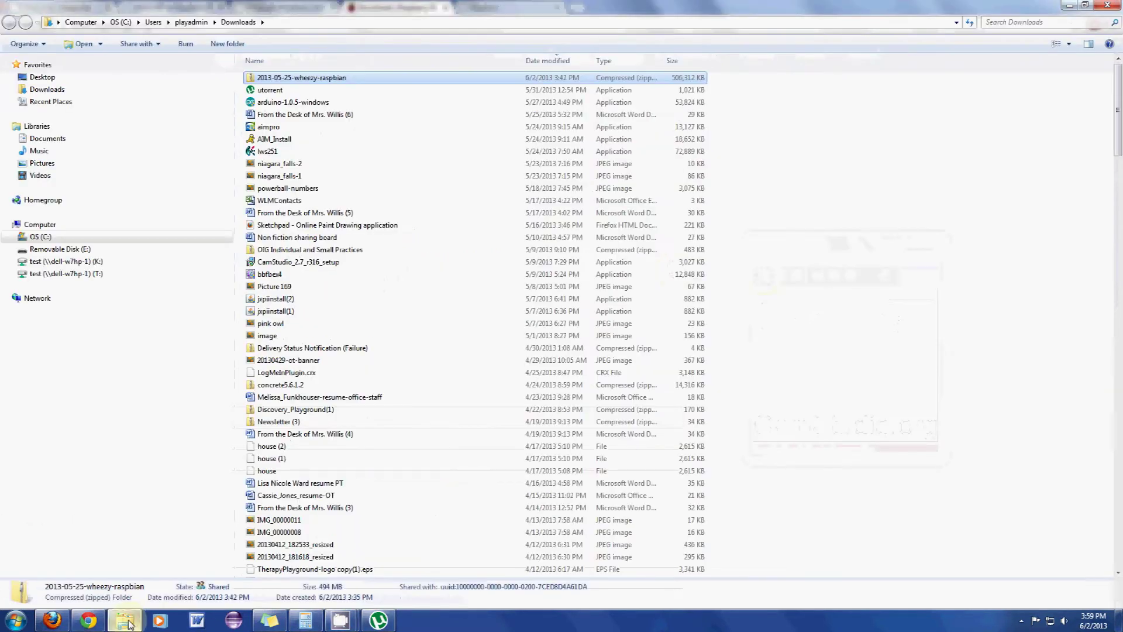
Extract the 2013-05-25 wheezy Raspbian zip into its own folder, then maximize that folder.
right_click(359, 82)
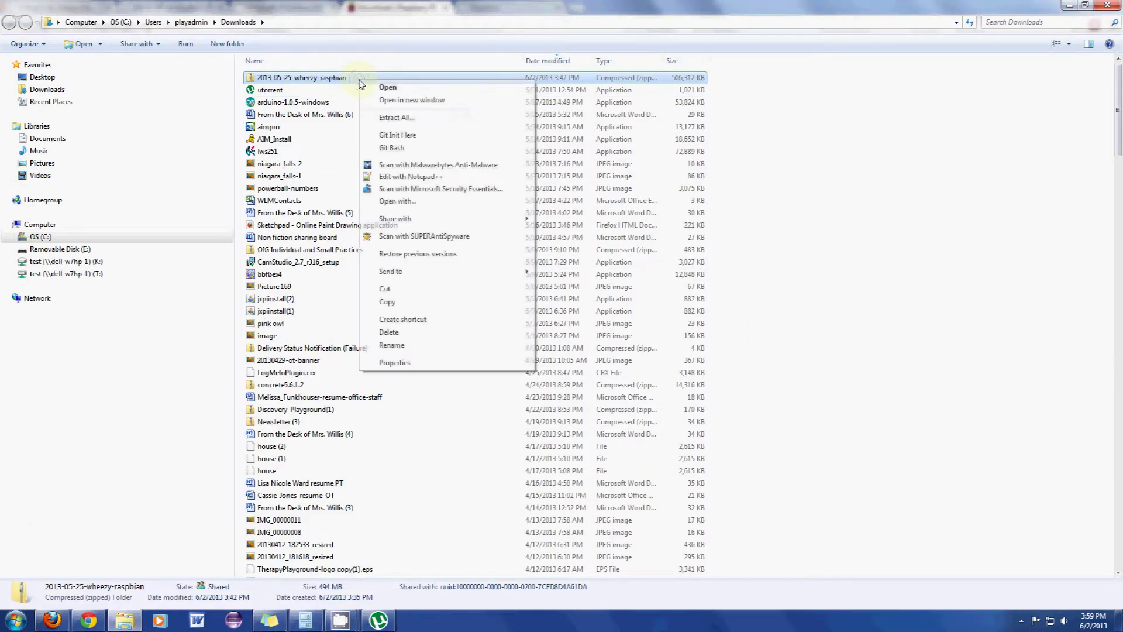
click(394, 118)
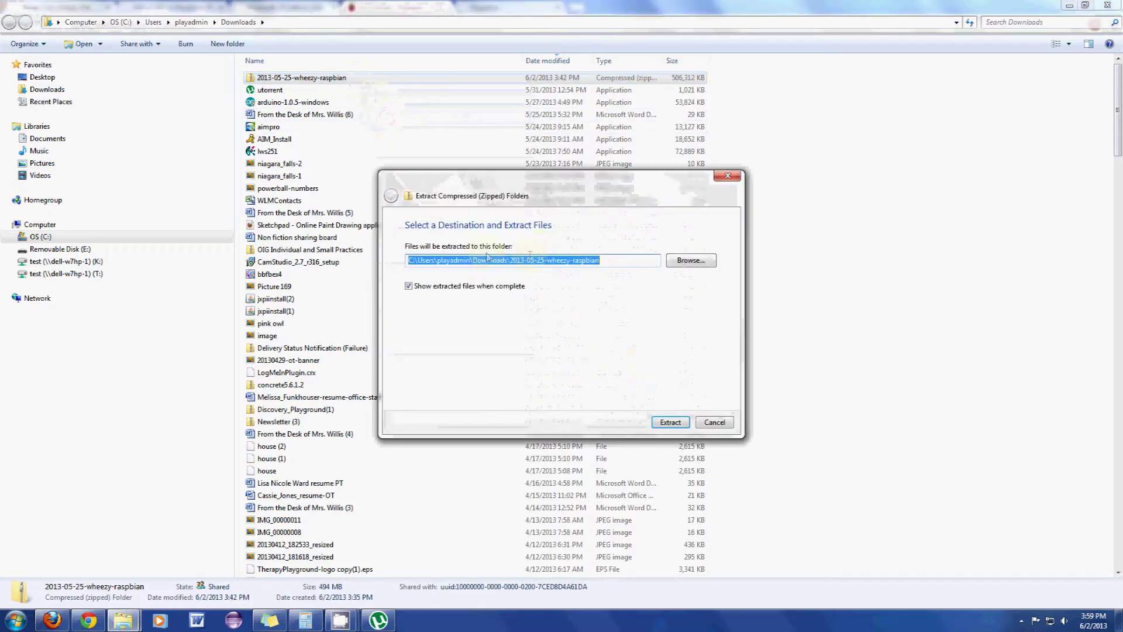
click(670, 421)
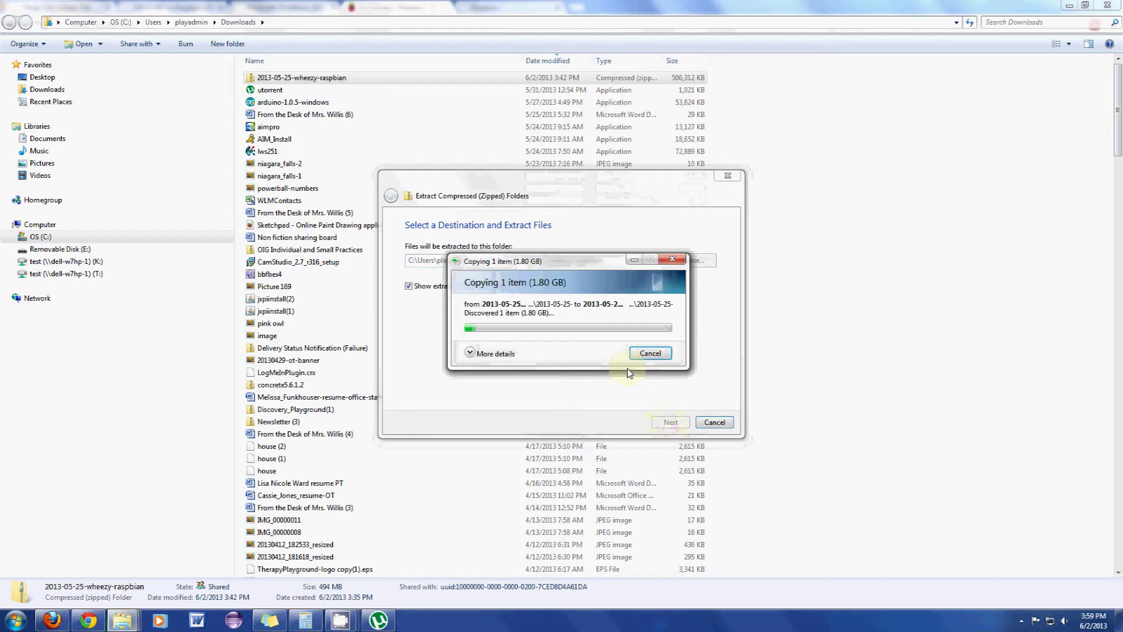
click(479, 353)
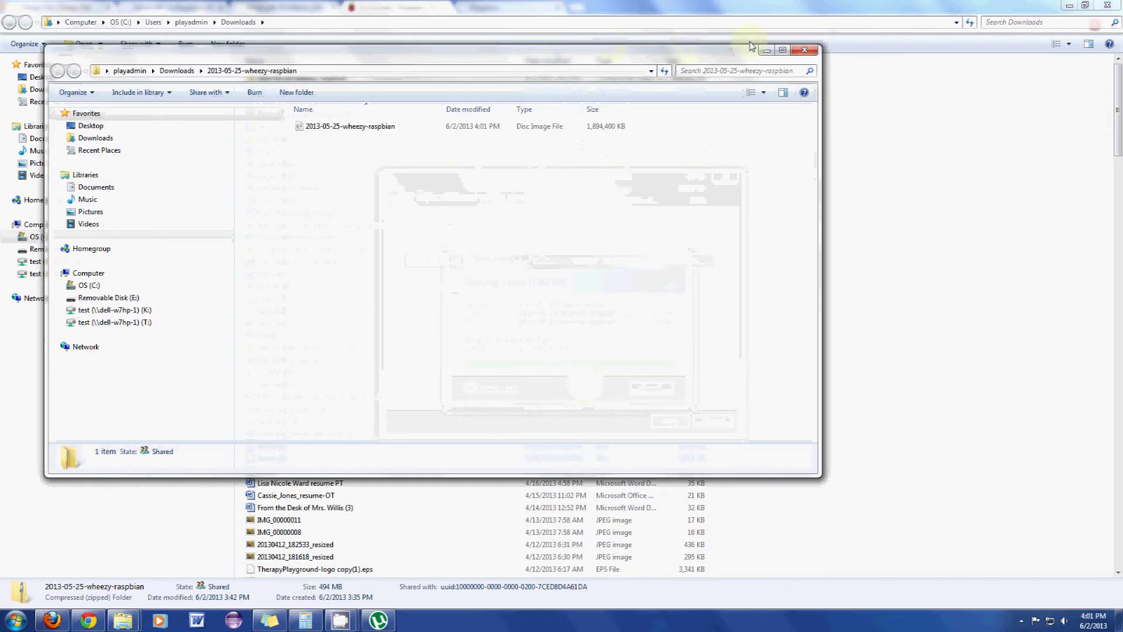
double_click(610, 45)
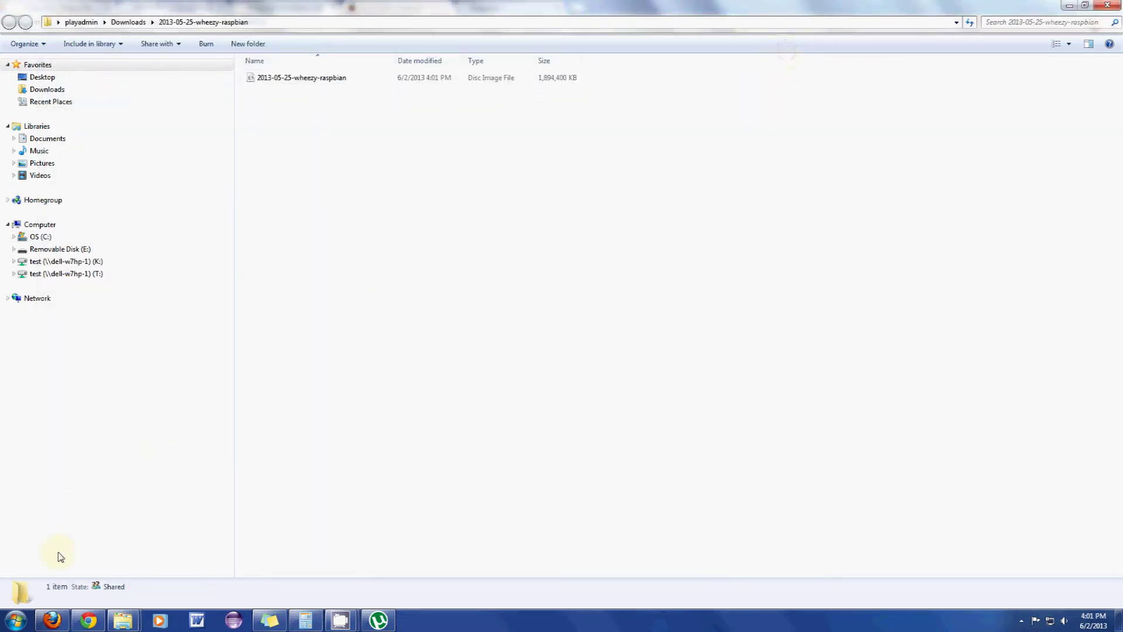
Launch Win32DiskImager from the Start search and move its window to the screen centre.
click(15, 621)
text(win32disk)
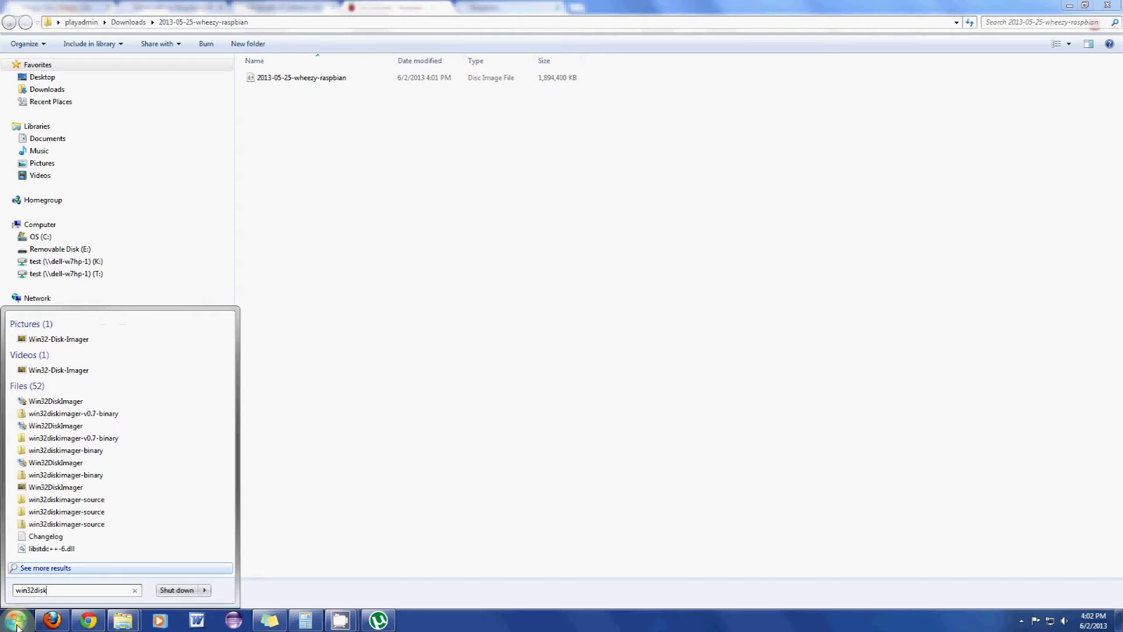
click(60, 463)
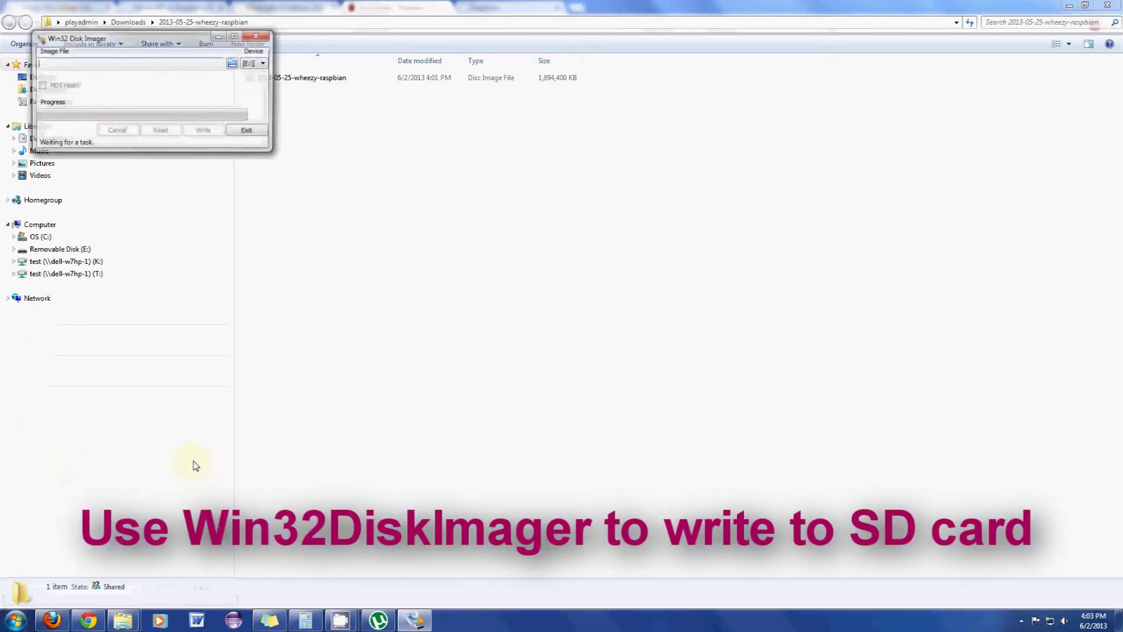
drag(176, 44, 494, 209)
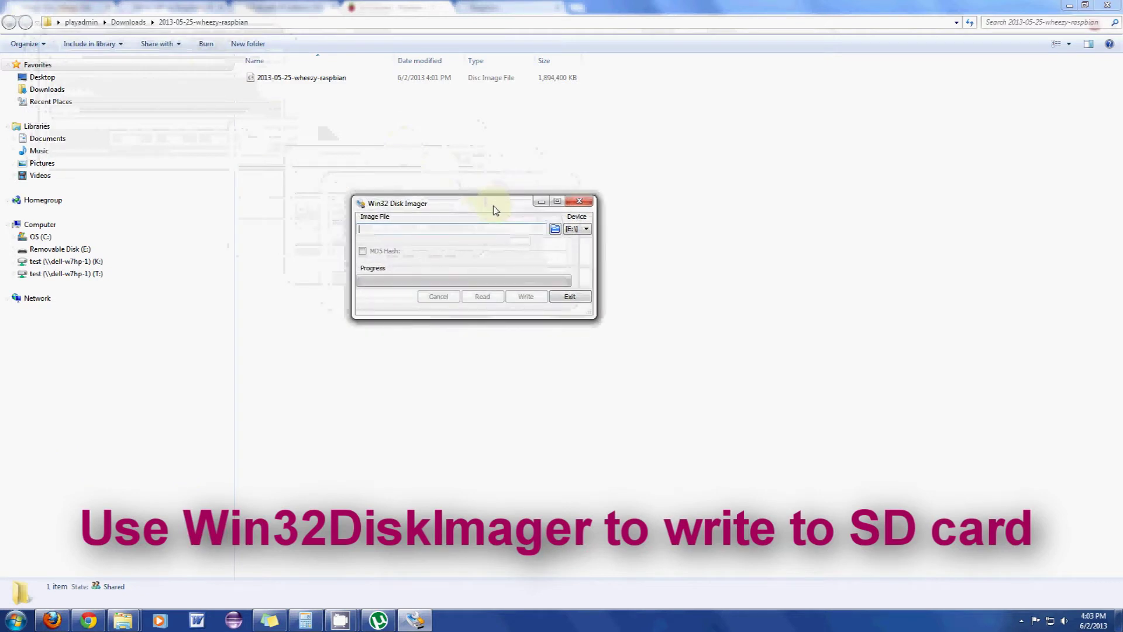
Load the 2013-05-25-wheezy-raspbian .img from Downloads as the image file, checking device E:.
click(471, 227)
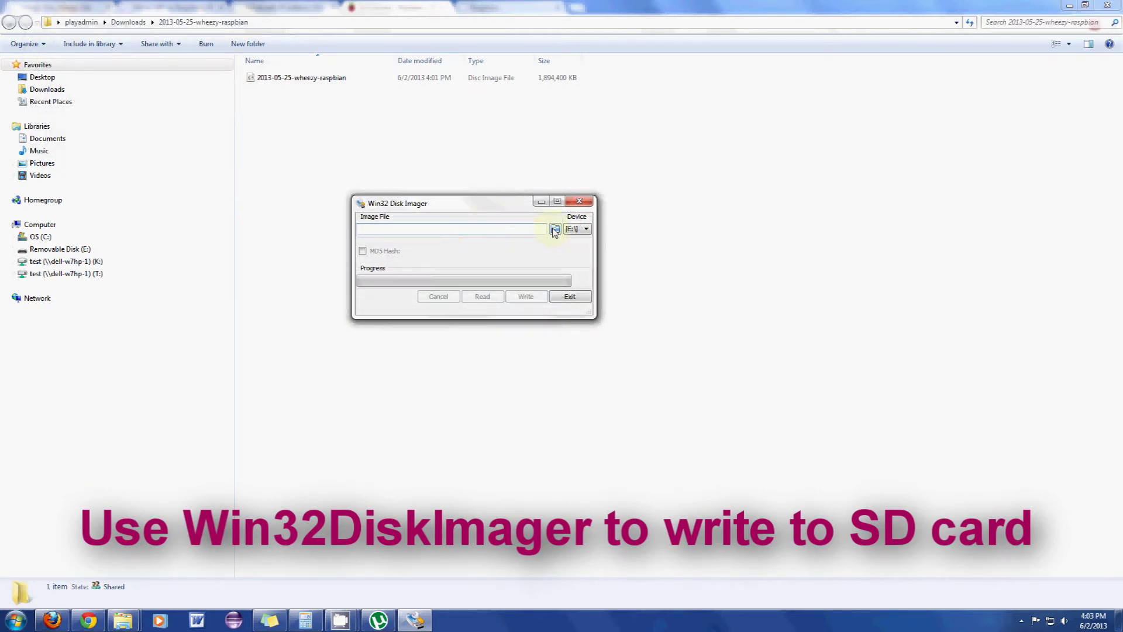
click(554, 229)
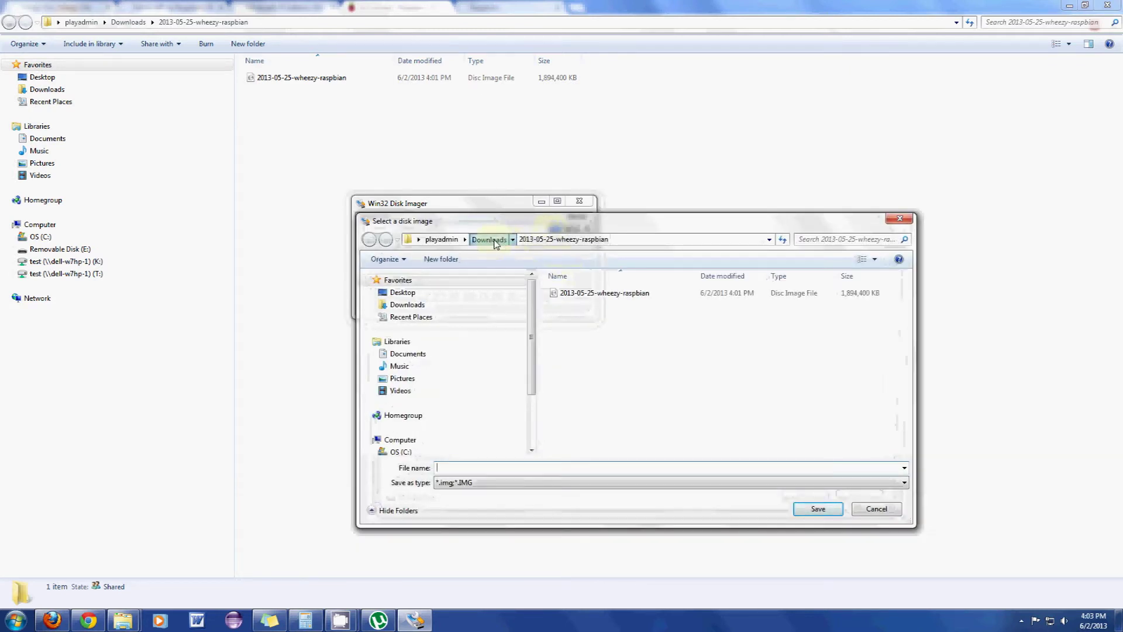
click(488, 239)
double_click(600, 293)
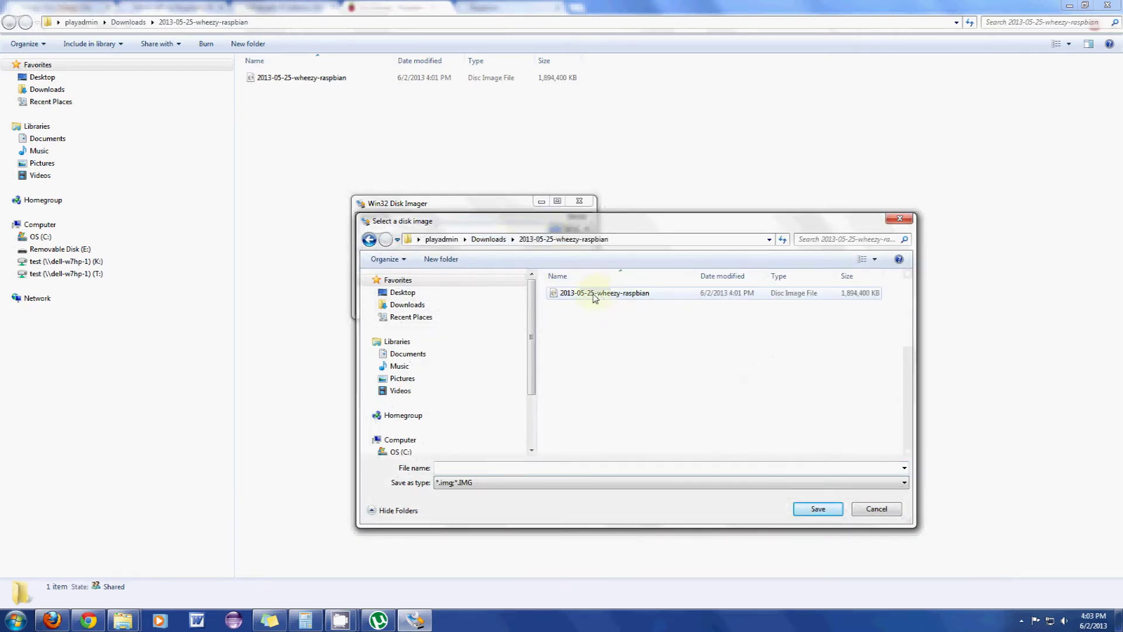
click(600, 294)
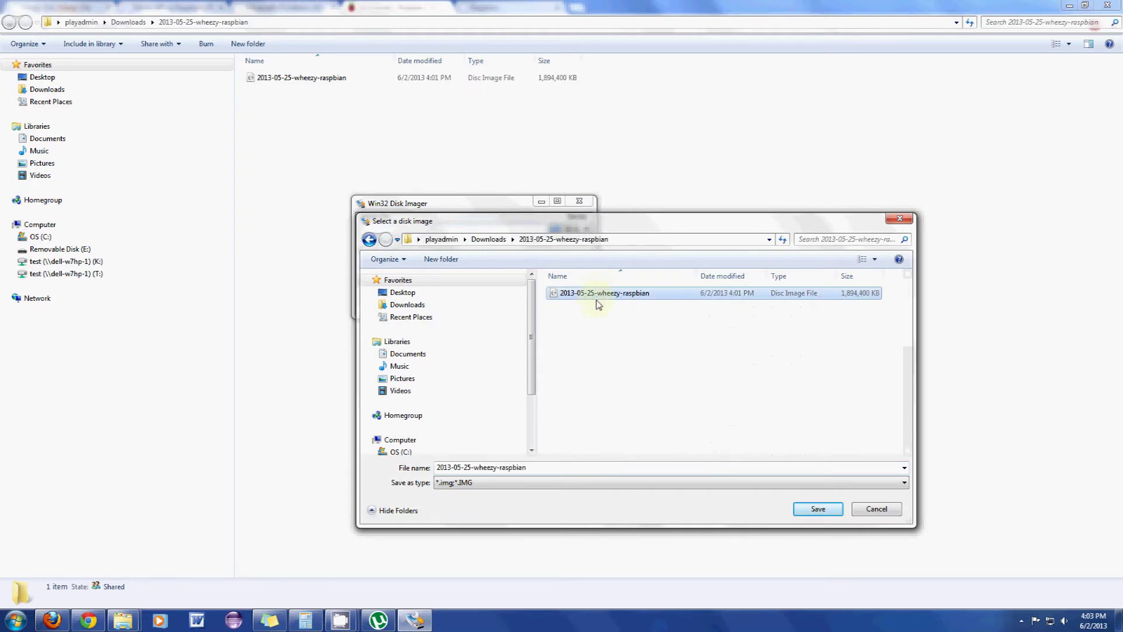
click(816, 509)
click(586, 230)
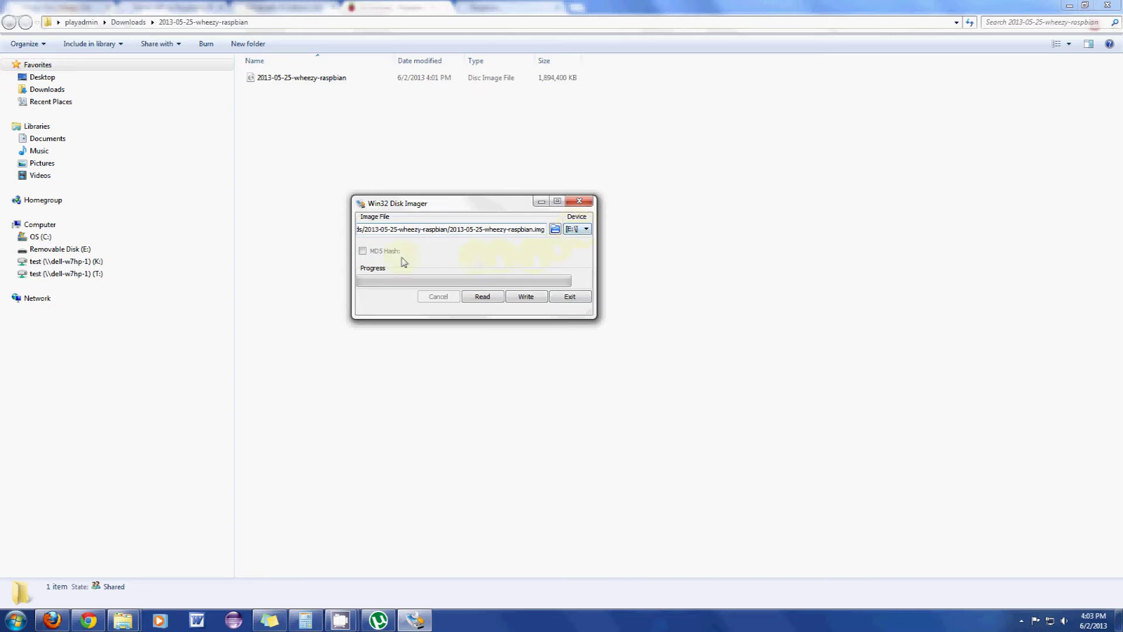
Write the Raspbian image to drive E: with MD5 Hash ticked, then exit the imager.
click(362, 251)
click(526, 297)
click(591, 323)
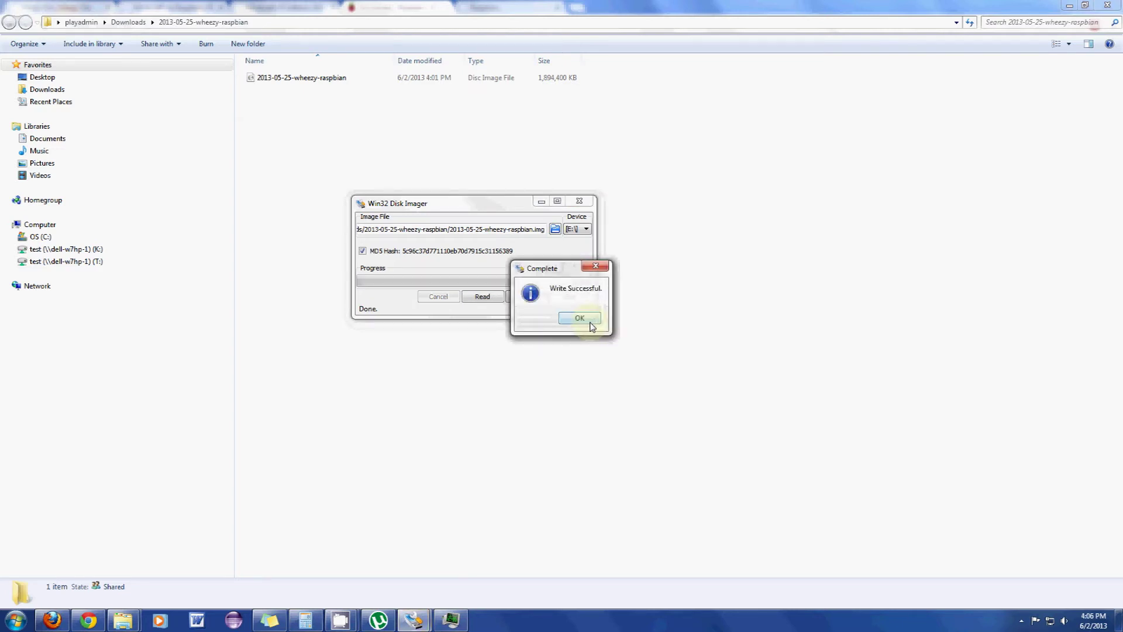
click(584, 319)
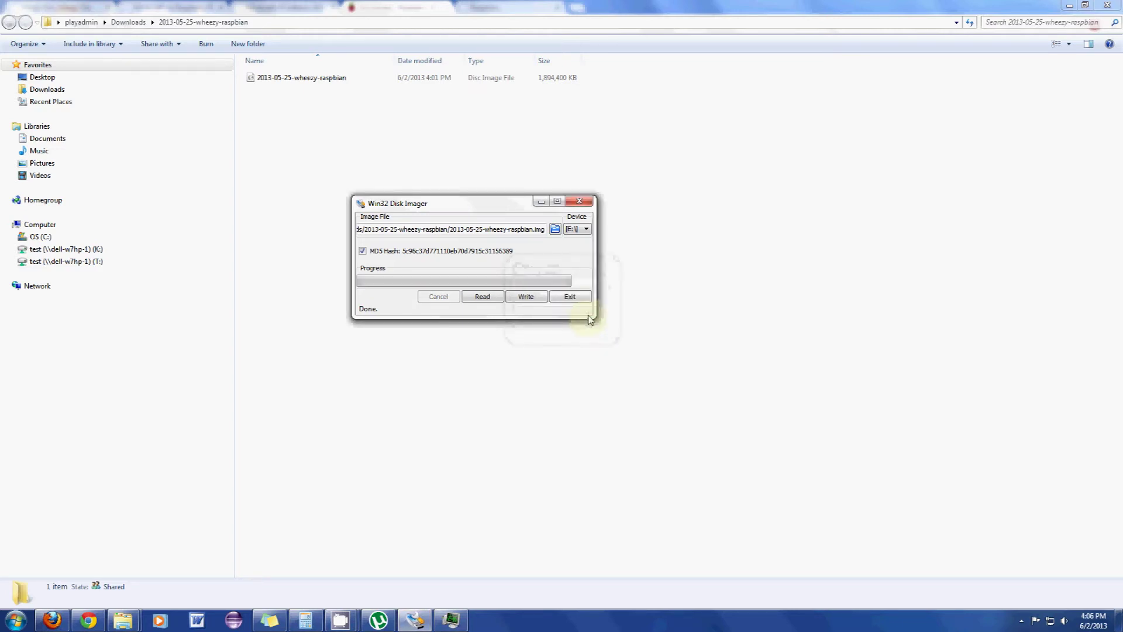
click(573, 300)
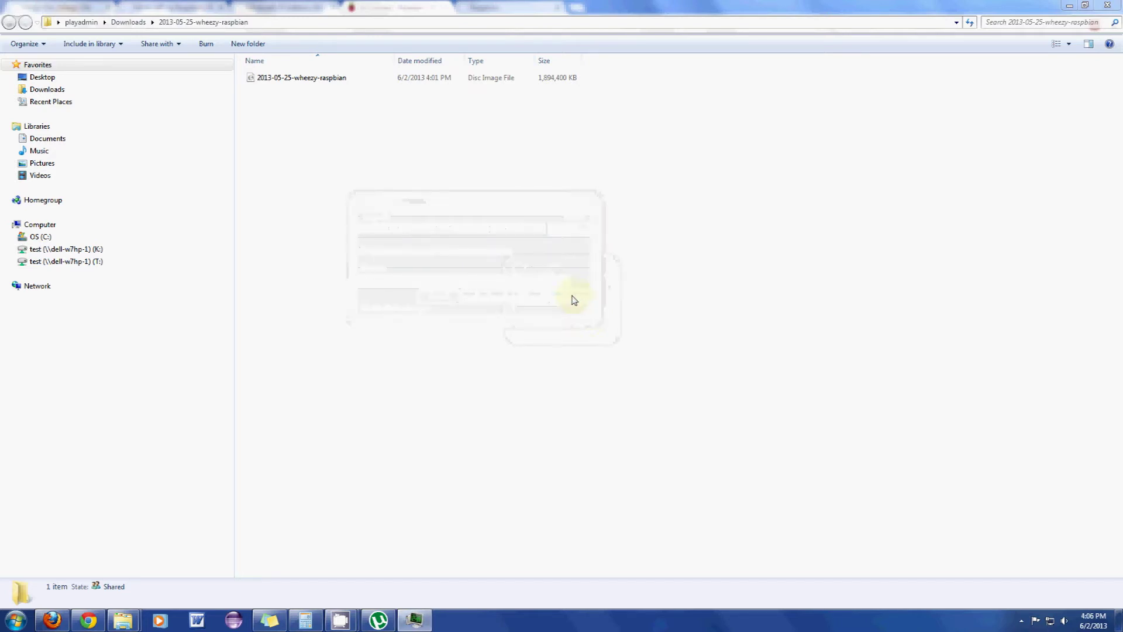
click(40, 224)
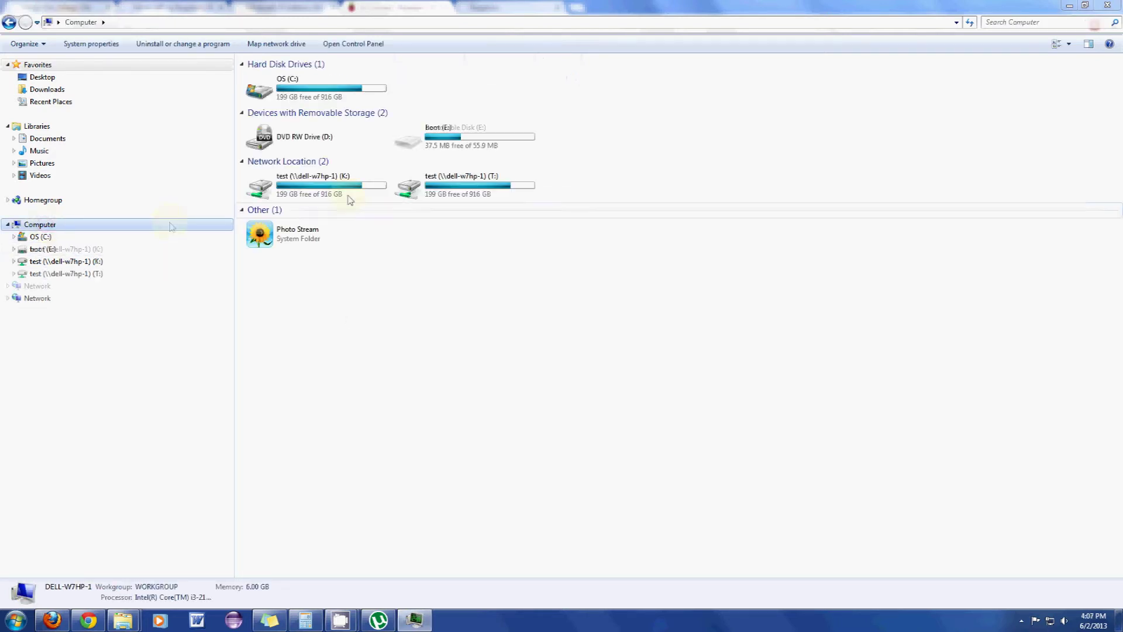
Open the boot (E:) SD card drive in Windows Explorer.
double_click(514, 142)
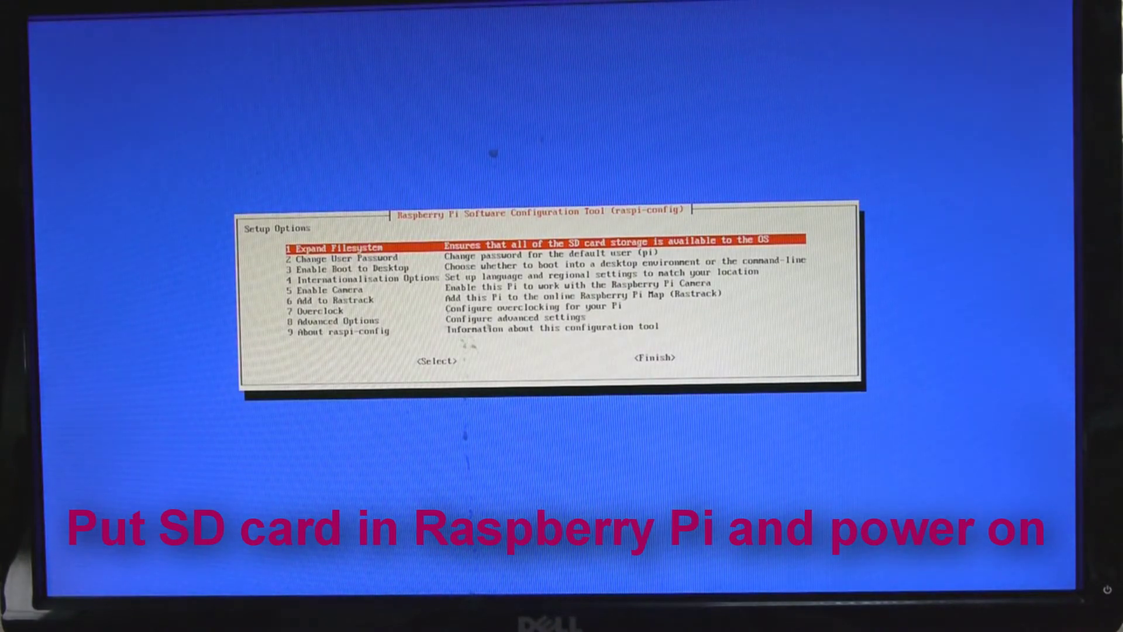
Enable 3 Enable Boot to Desktop in raspi-config.
key(Down)
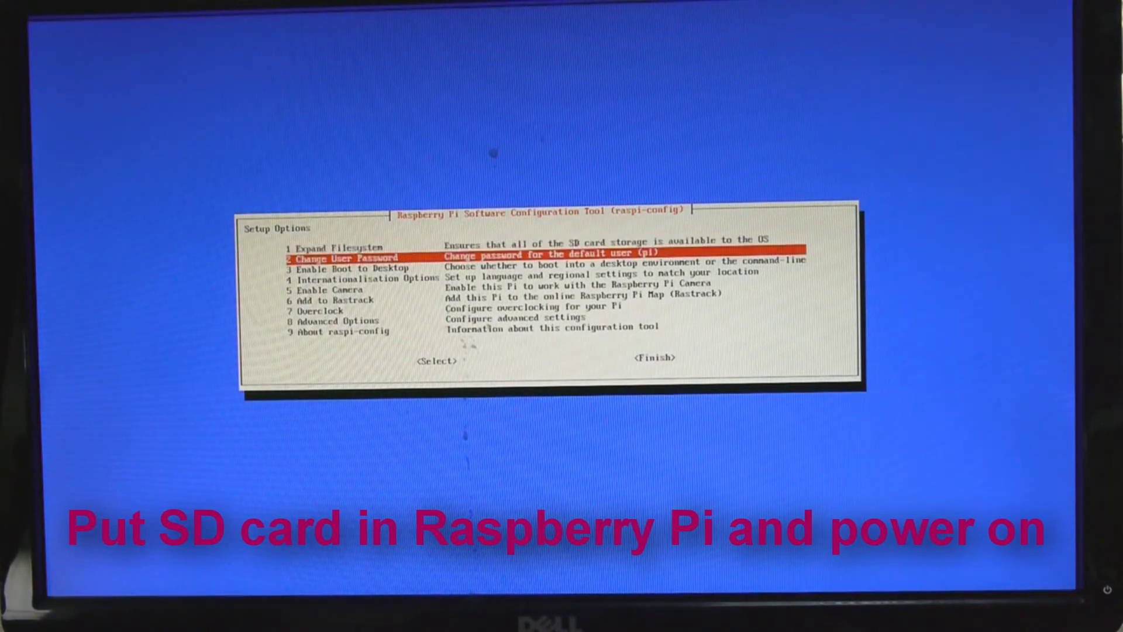
key(Down)
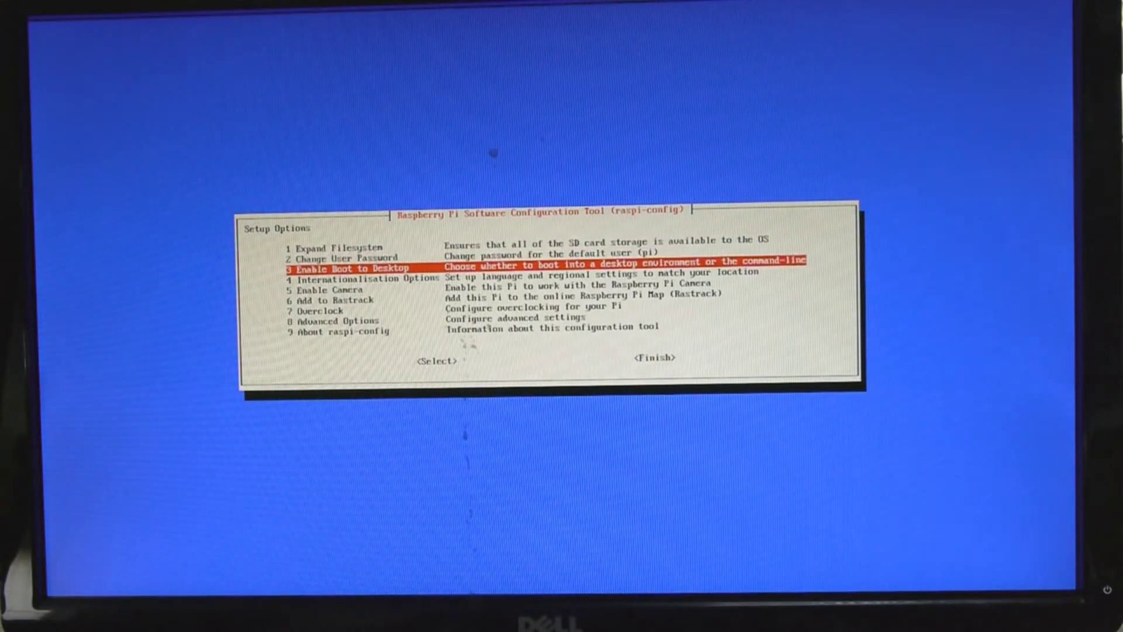
key(Return)
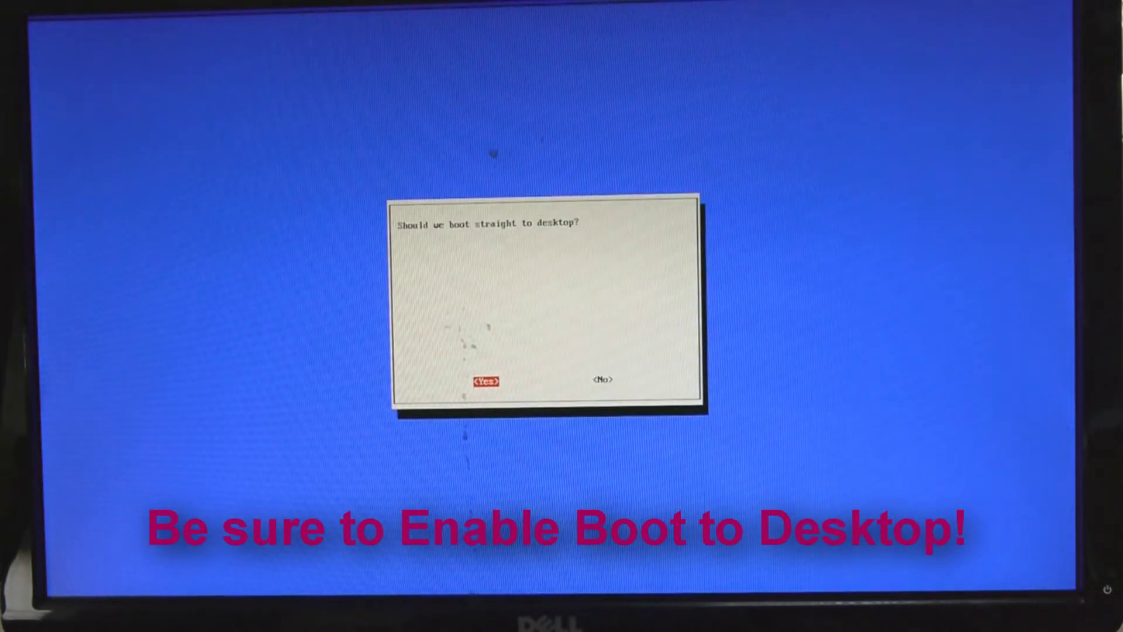
key(Return)
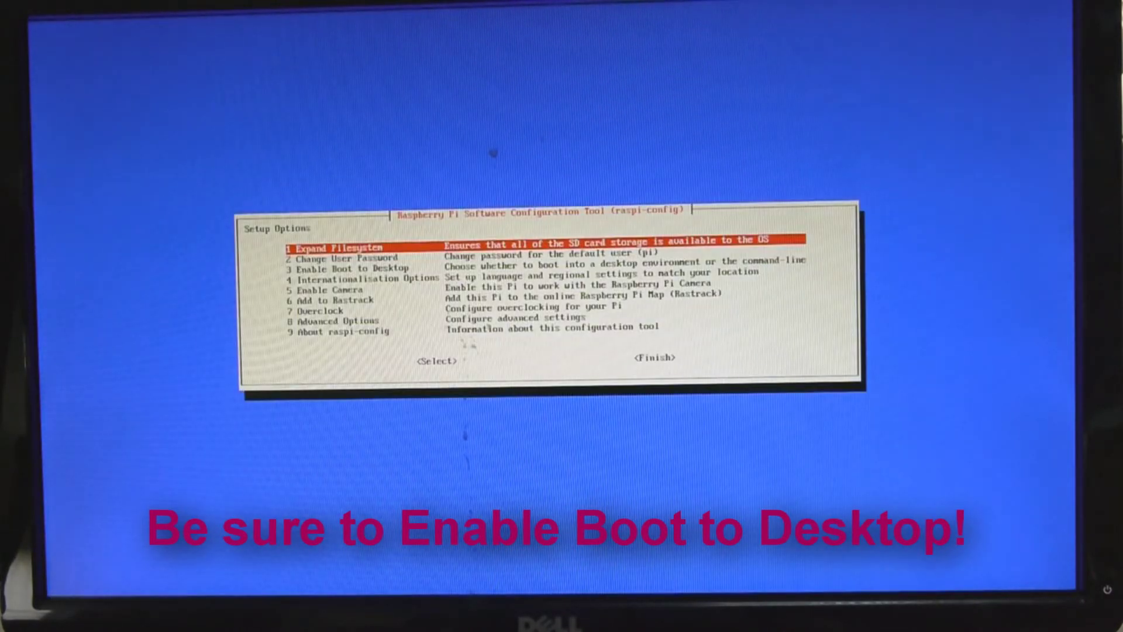
Finish raspi-config and accept rebooting the Pi.
key(Down)
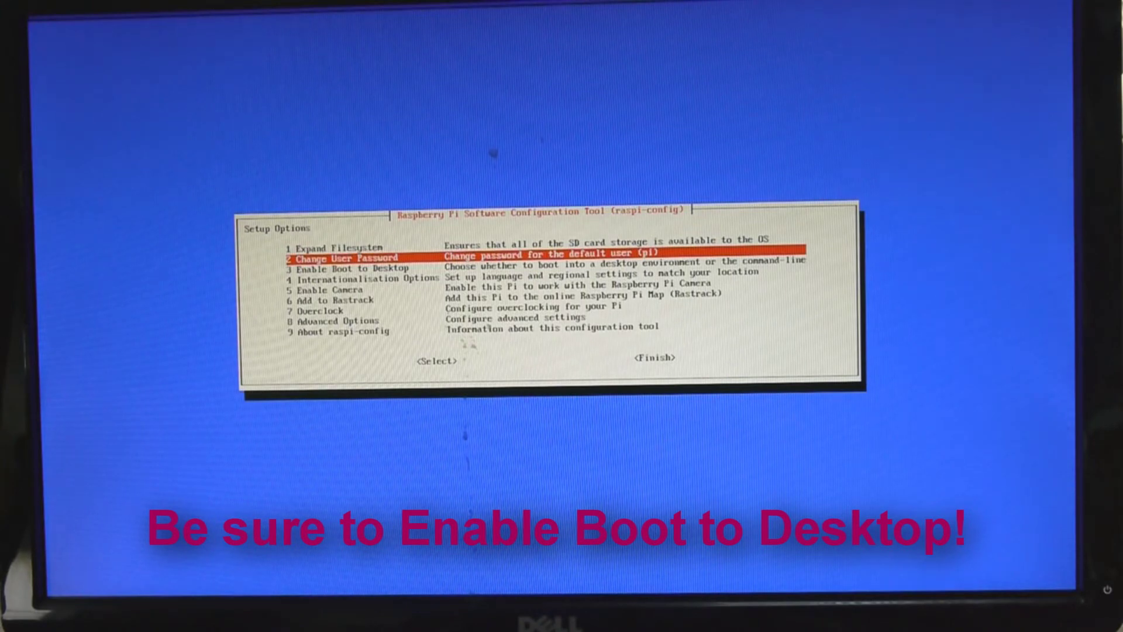
key(Down)
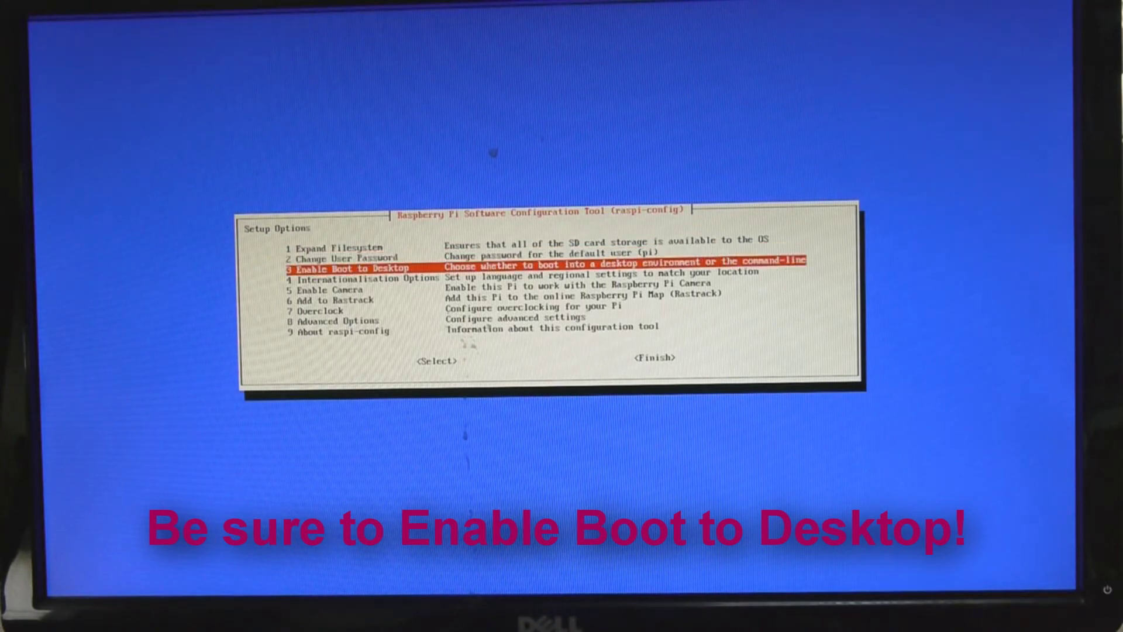
key(Down)
key(Down)
key(Down)
key(Down)
key(Down)
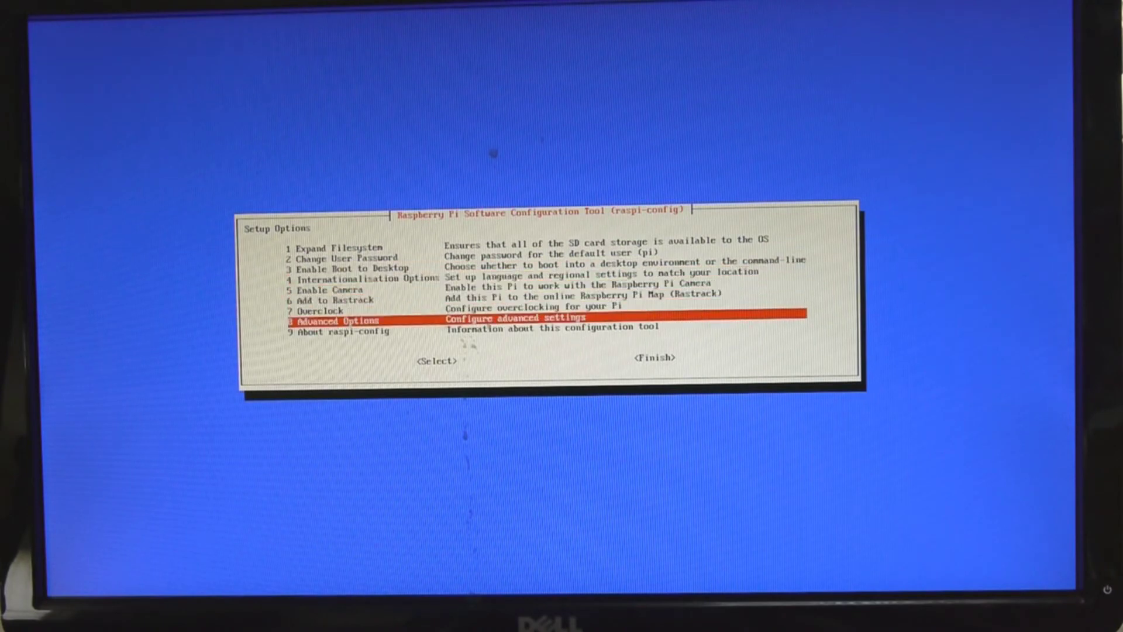
key(Down)
key(Tab)
key(Tab)
key(Return)
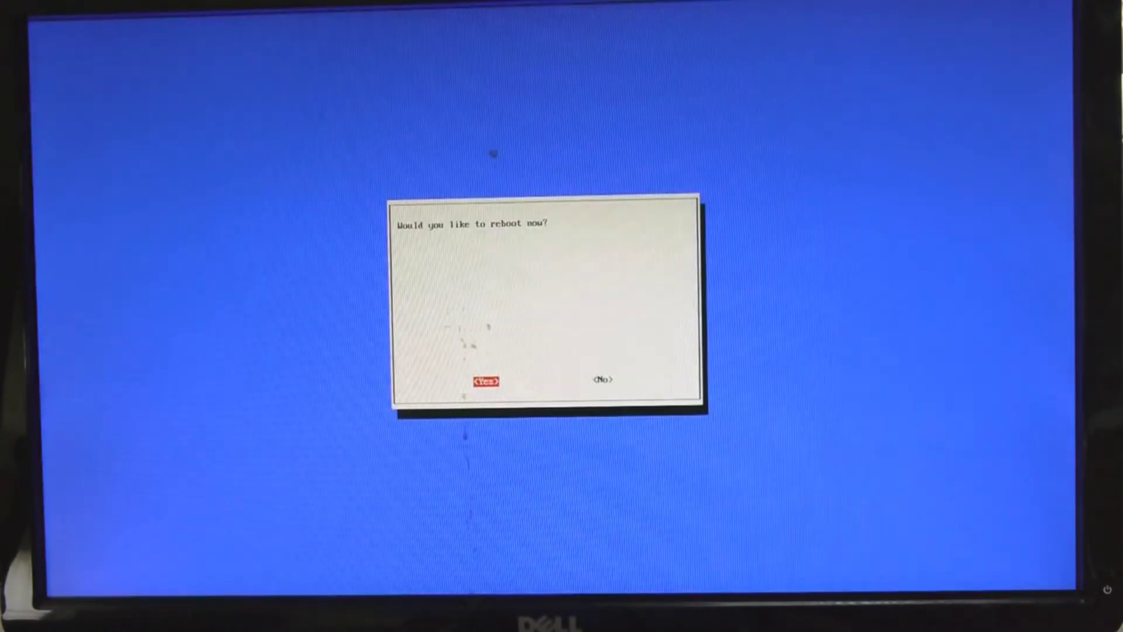
key(Return)
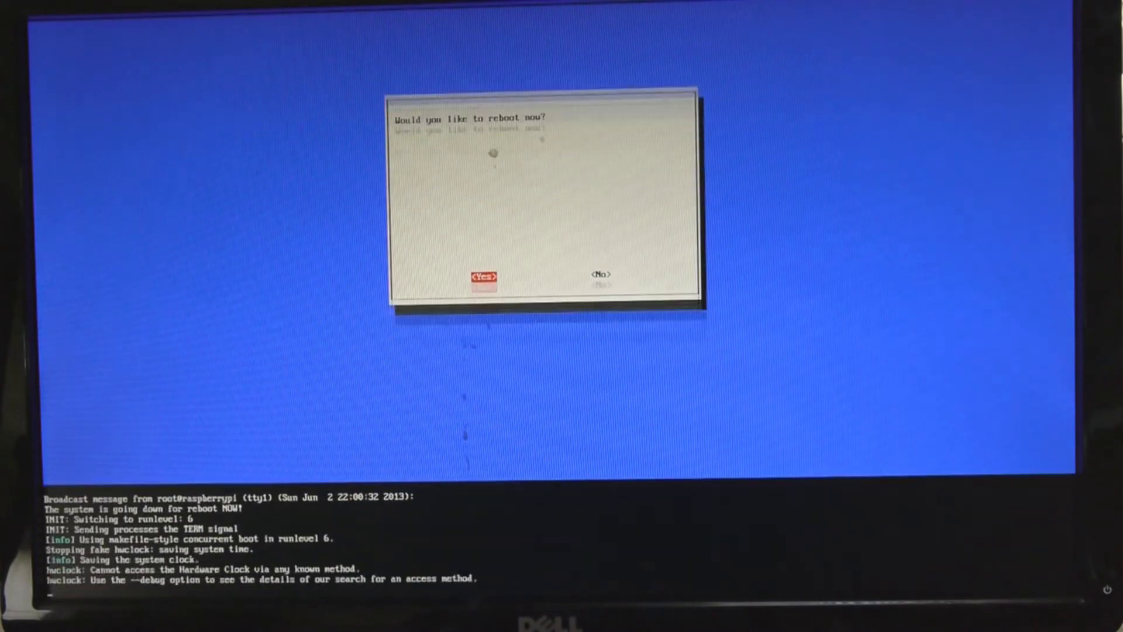